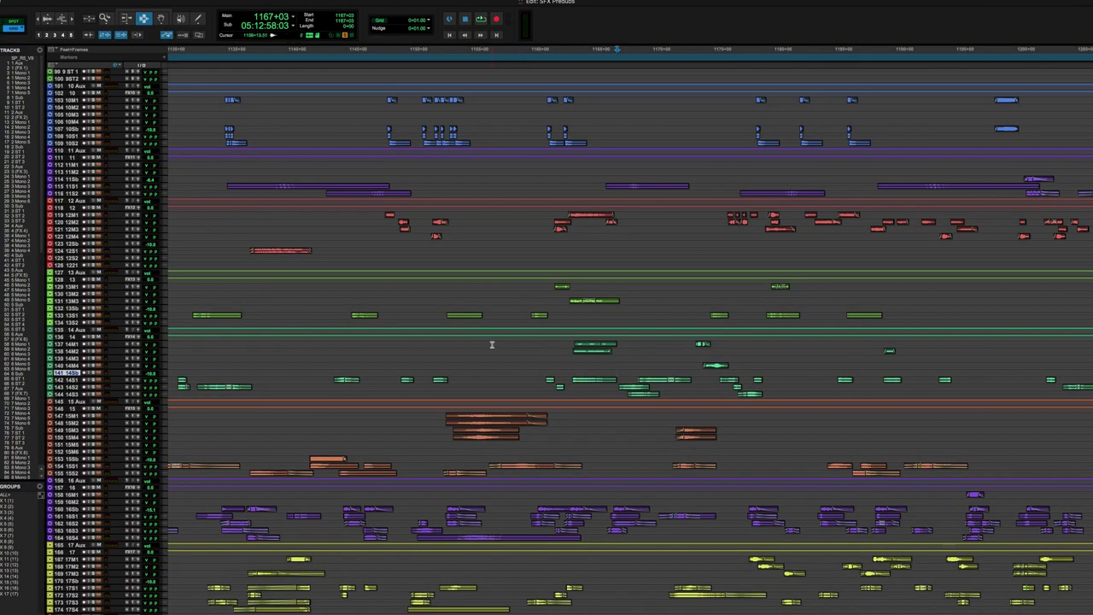
- Inspect tracks 137–164 and the 14 Aux track with range selections and temporary track enlargement
{"action": "left_click_drag", "start_coordinate": [492, 345], "coordinate": [620, 390]}
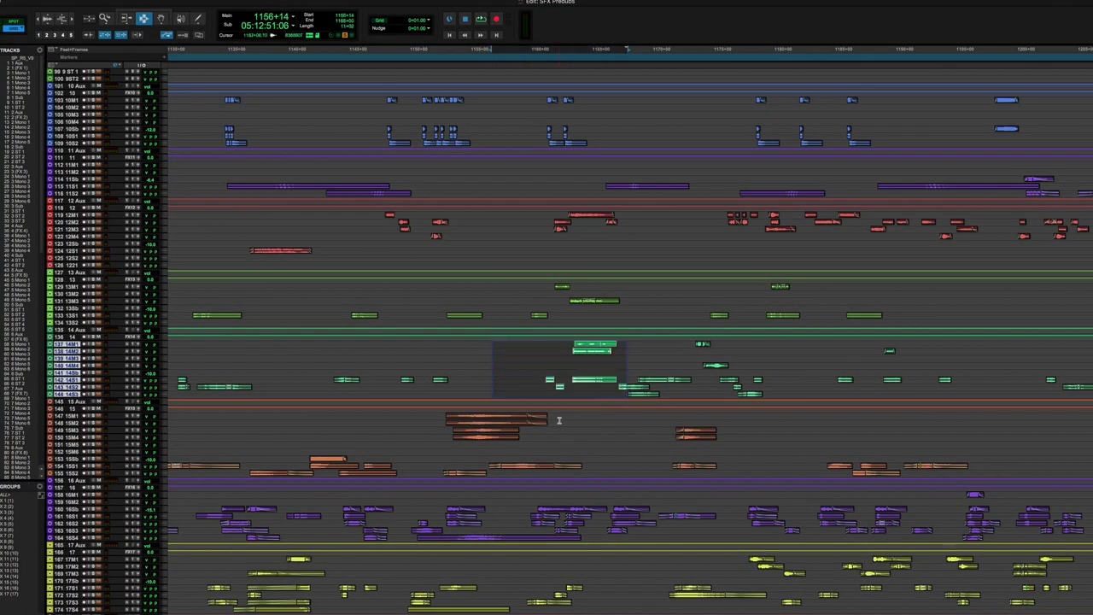
{"action": "left_click_drag", "start_coordinate": [558, 414], "coordinate": [646, 469]}
{"action": "left_click_drag", "start_coordinate": [583, 493], "coordinate": [647, 536]}
{"action": "left_click", "coordinate": [611, 438]}
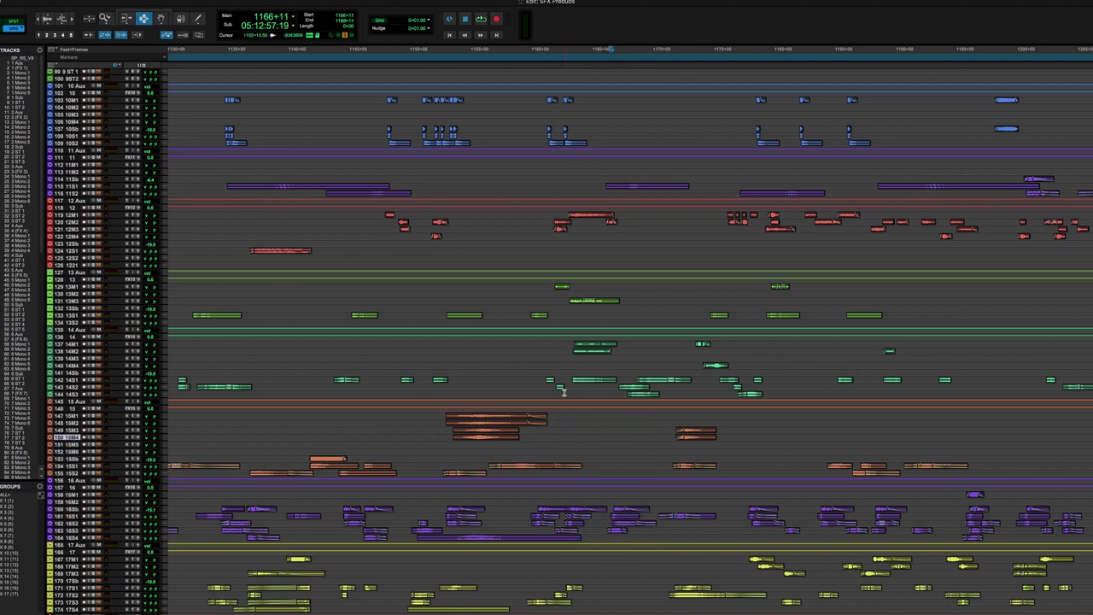
{"action": "left_click_drag", "start_coordinate": [564, 395], "coordinate": [634, 350]}
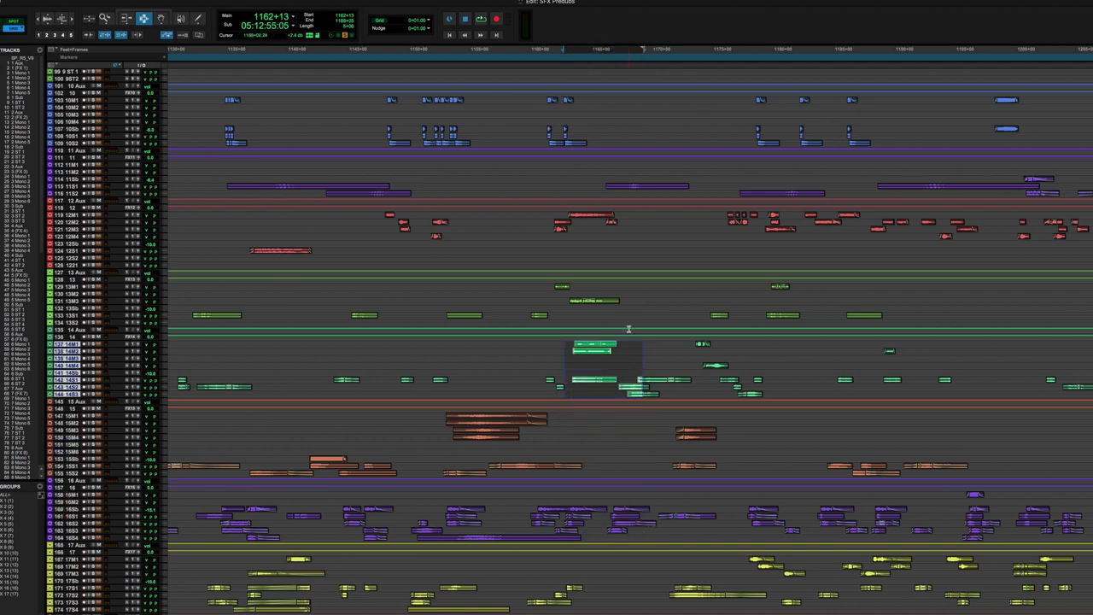
{"action": "key", "text": "ctrl+Up"}
{"action": "key", "text": "ctrl+Up"}
{"action": "key", "text": "ctrl+Up"}
{"action": "key", "text": "ctrl+Up"}
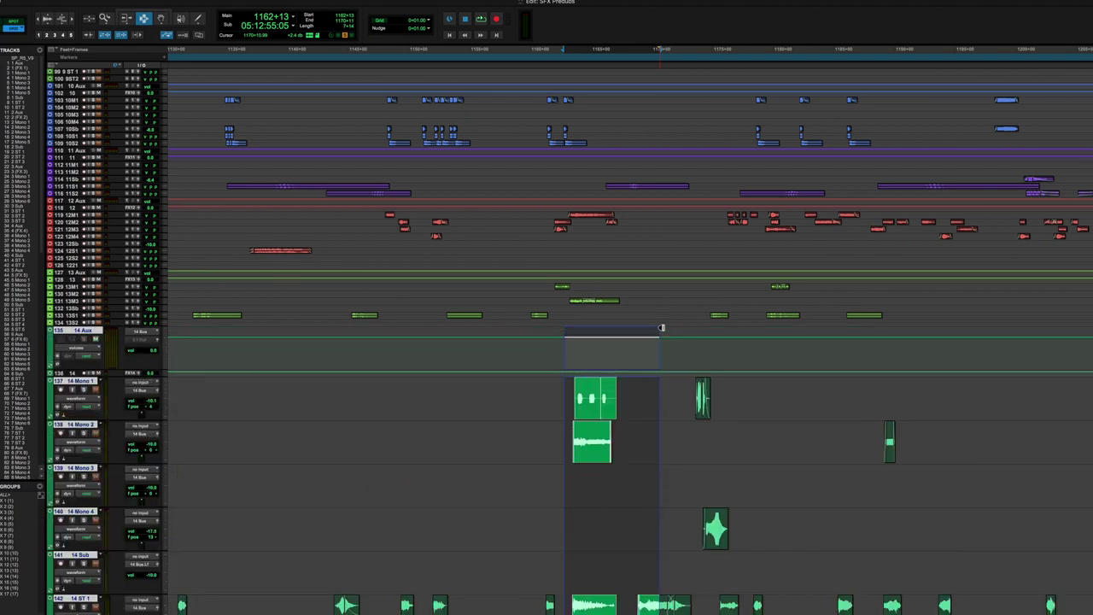
{"action": "left_click_drag", "start_coordinate": [592, 270], "coordinate": [641, 305]}
{"action": "key", "text": "ctrl+Down"}
{"action": "key", "text": "ctrl+Down"}
{"action": "key", "text": "ctrl+Down"}
{"action": "key", "text": "ctrl+Down"}
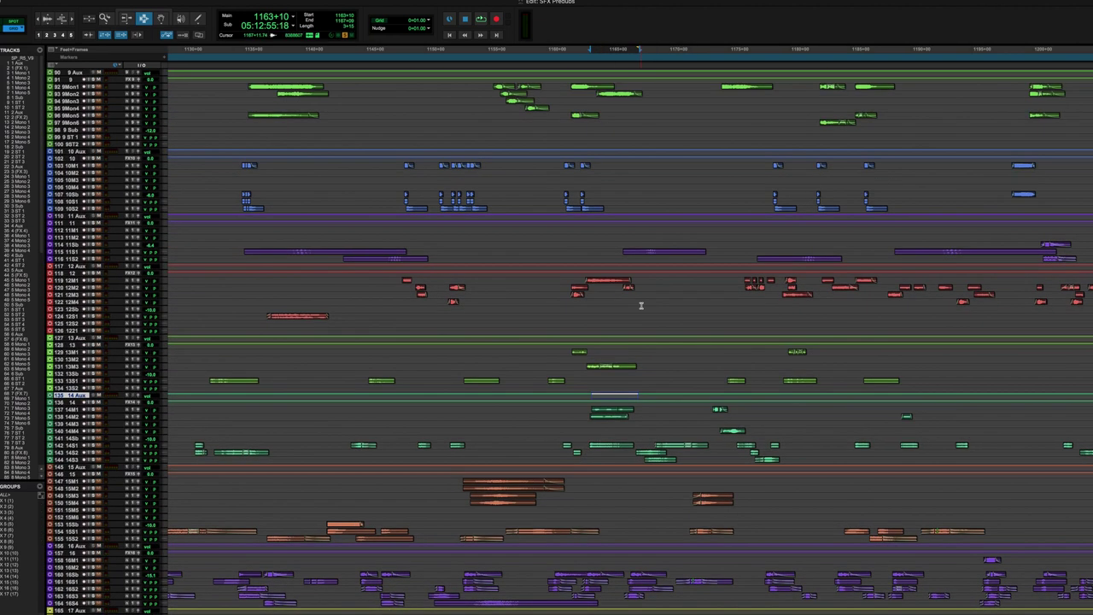
{"action": "scroll", "coordinate": [641, 305], "scroll_direction": "up", "scroll_amount": 10}
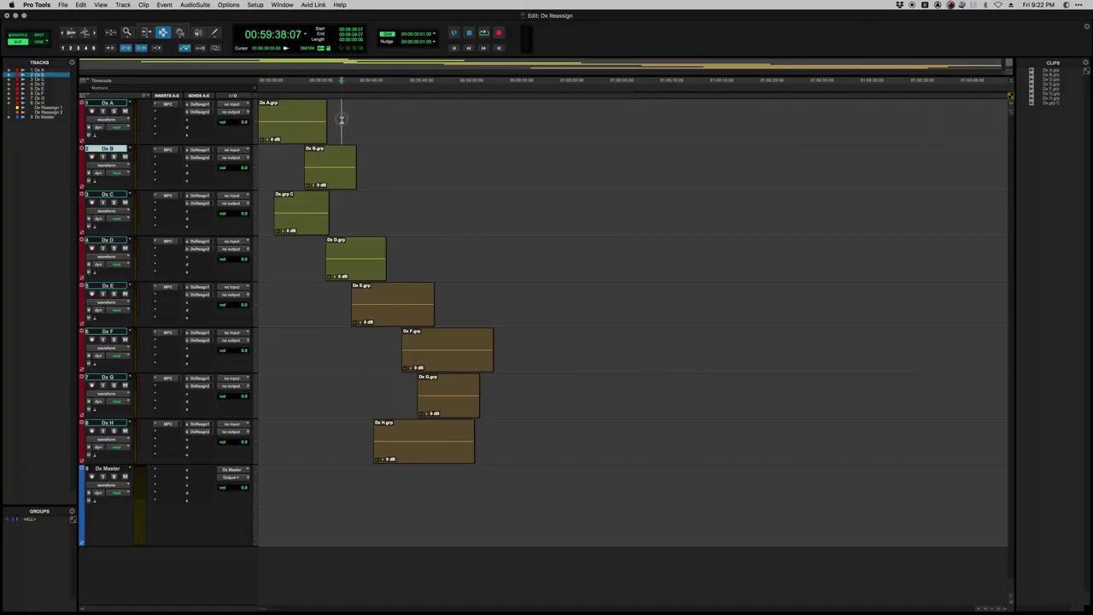
- Route Dx A–H to Dx Master (5.1), then add a Pro-Q 2 low cut near 112 Hz
{"action": "left_click_drag", "start_coordinate": [341, 120], "coordinate": [501, 428]}
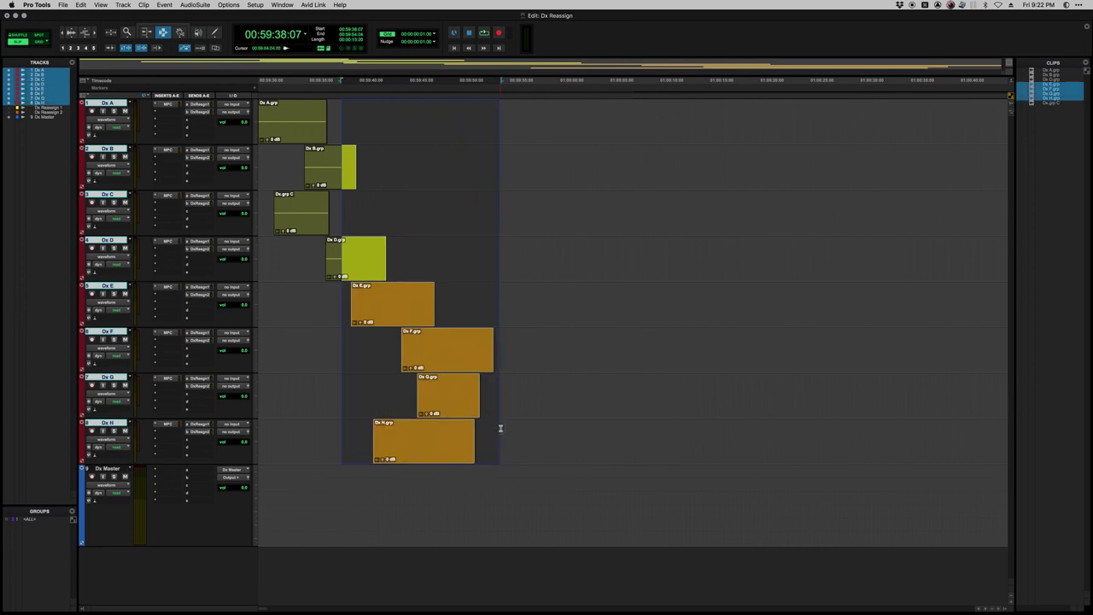
{"action": "left_click", "coordinate": [238, 298]}
{"action": "mouse_move", "coordinate": [239, 303]}
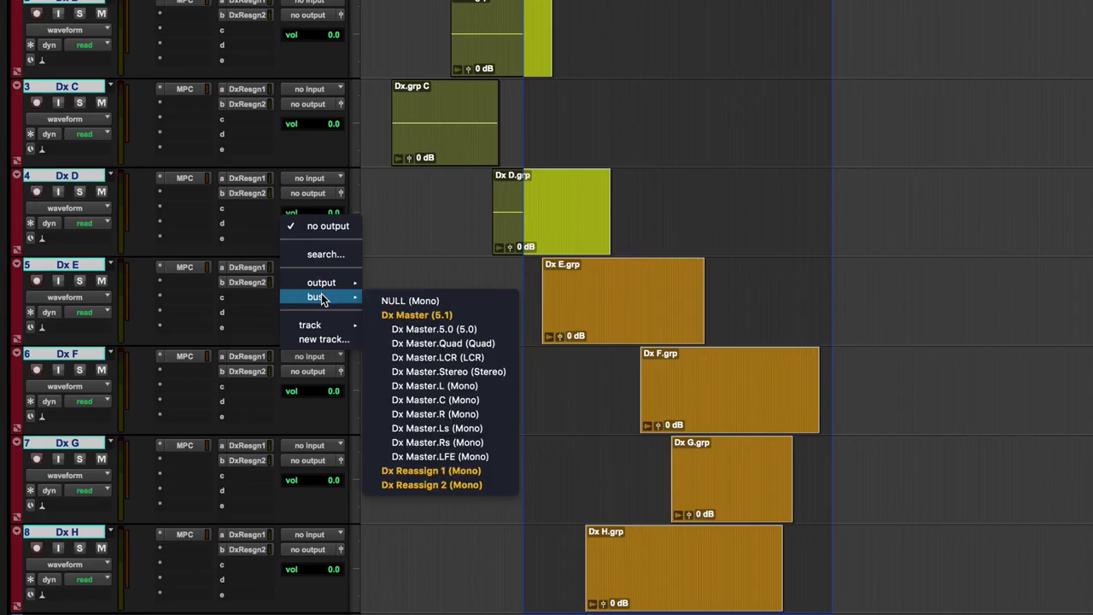
{"action": "left_click", "coordinate": [429, 314]}
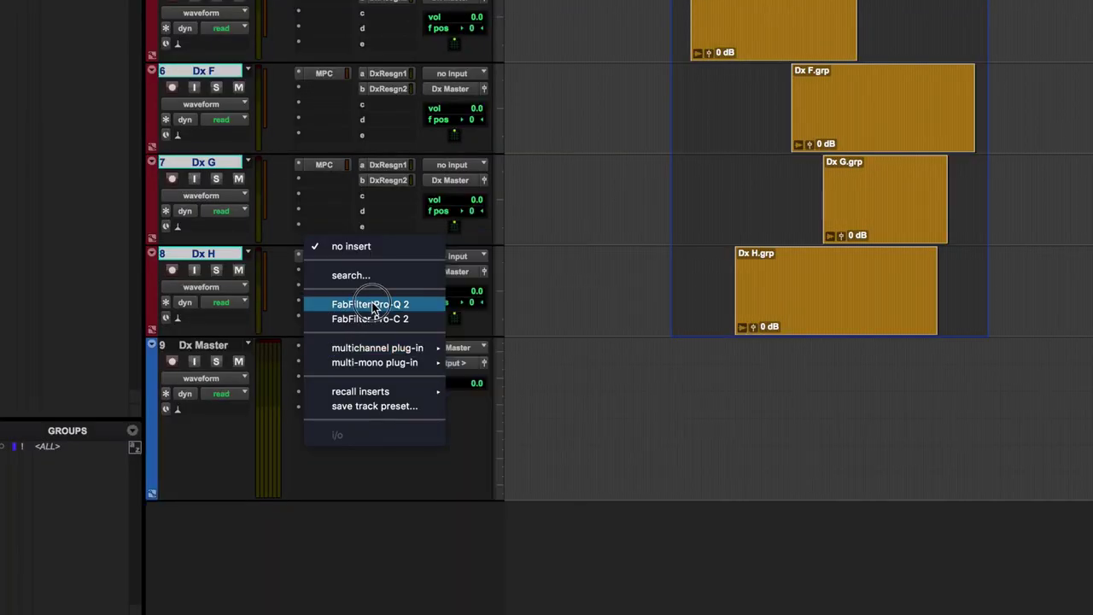
{"action": "left_click", "coordinate": [369, 305]}
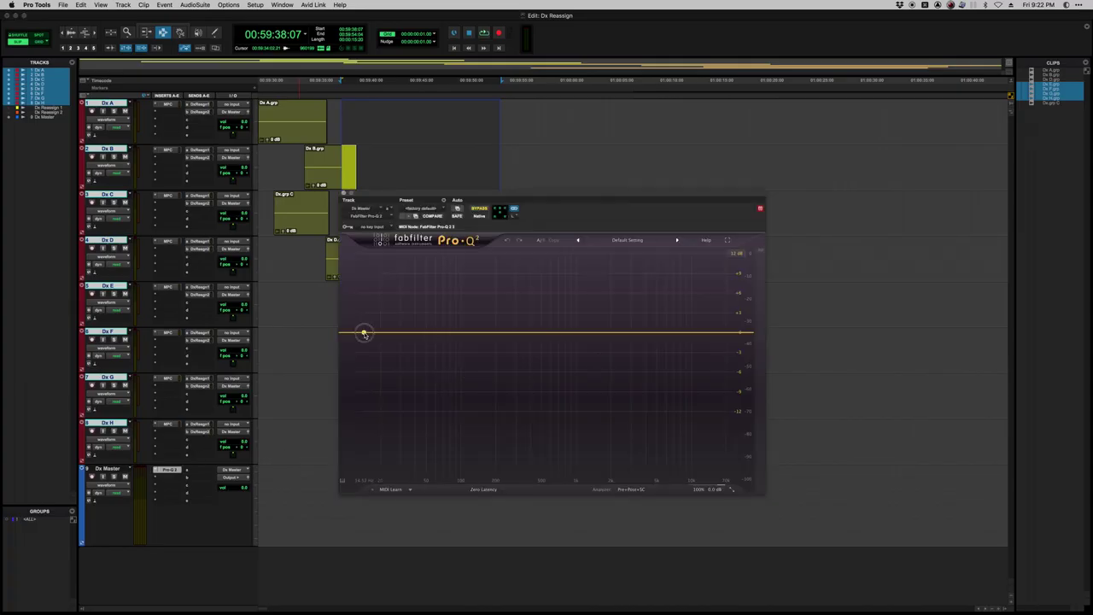
{"action": "left_click_drag", "start_coordinate": [363, 334], "coordinate": [467, 333]}
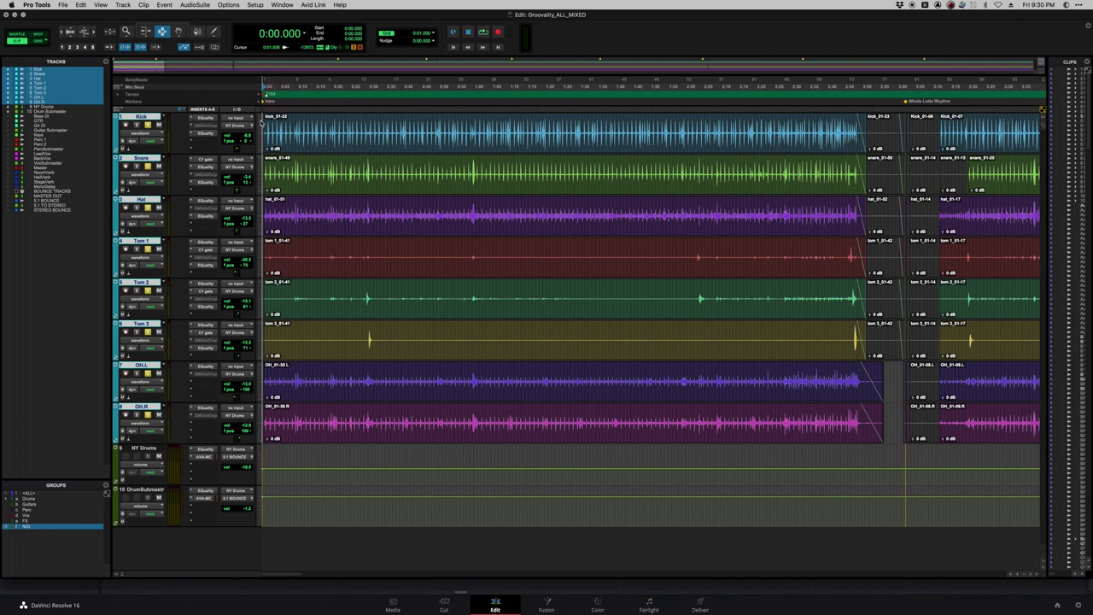
- Range-select across the Kick, Snare, overhead and all eight drum tracks
{"action": "left_click_drag", "start_coordinate": [293, 128], "coordinate": [340, 132]}
{"action": "left_click_drag", "start_coordinate": [311, 175], "coordinate": [334, 175]}
{"action": "left_click_drag", "start_coordinate": [325, 376], "coordinate": [385, 427]}
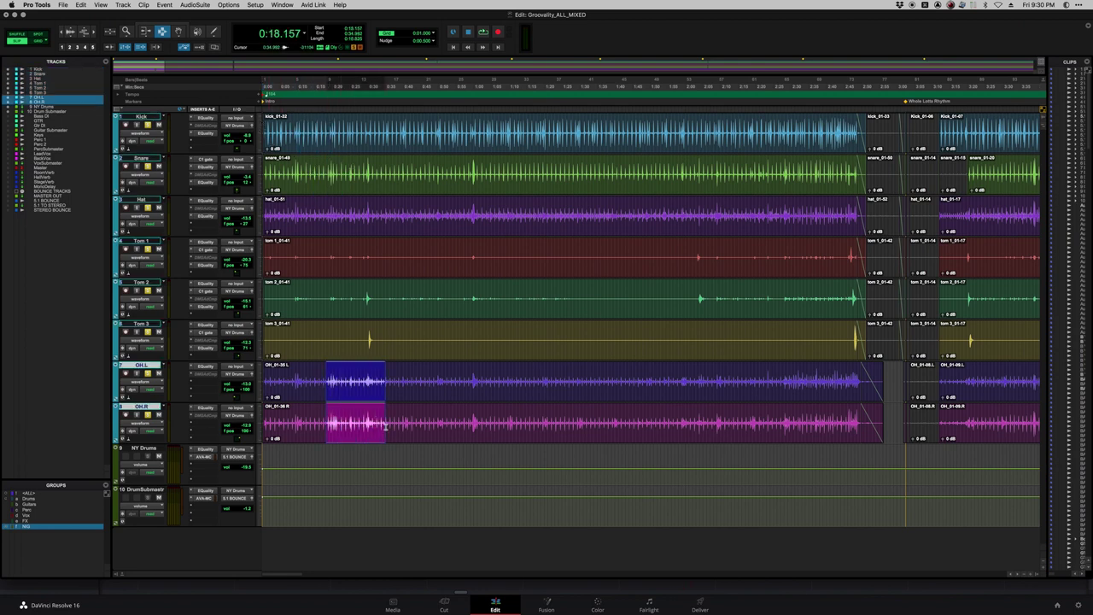
{"action": "left_click", "coordinate": [385, 427]}
{"action": "left_click_drag", "start_coordinate": [308, 427], "coordinate": [479, 150]}
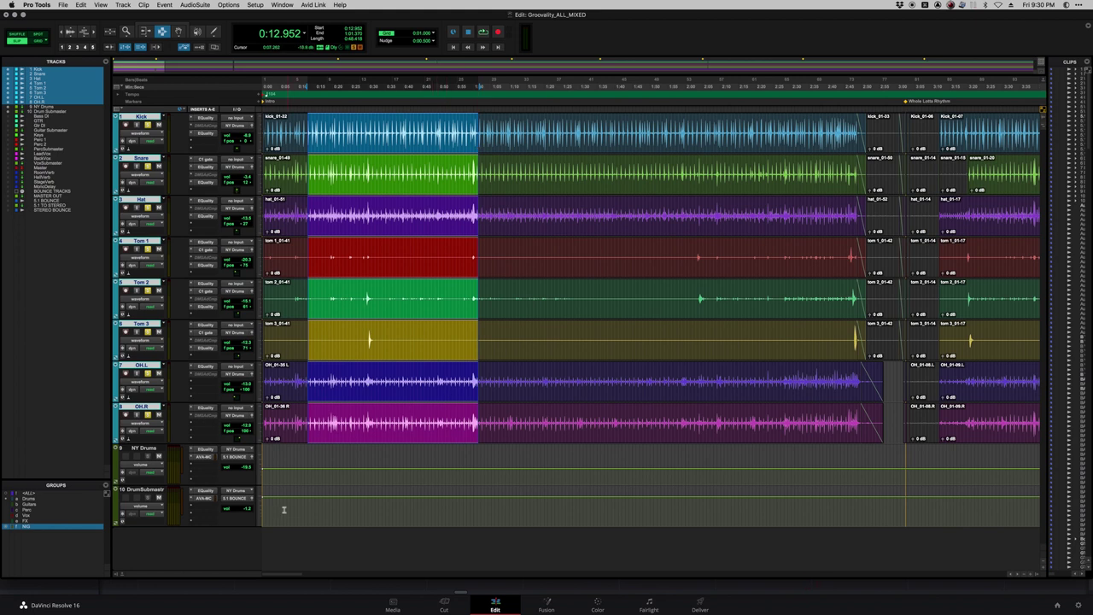
- Make DrumSubmaster taller and open its EQuality and dynamics plug-in windows
{"action": "left_click_drag", "start_coordinate": [269, 510], "coordinate": [287, 510]}
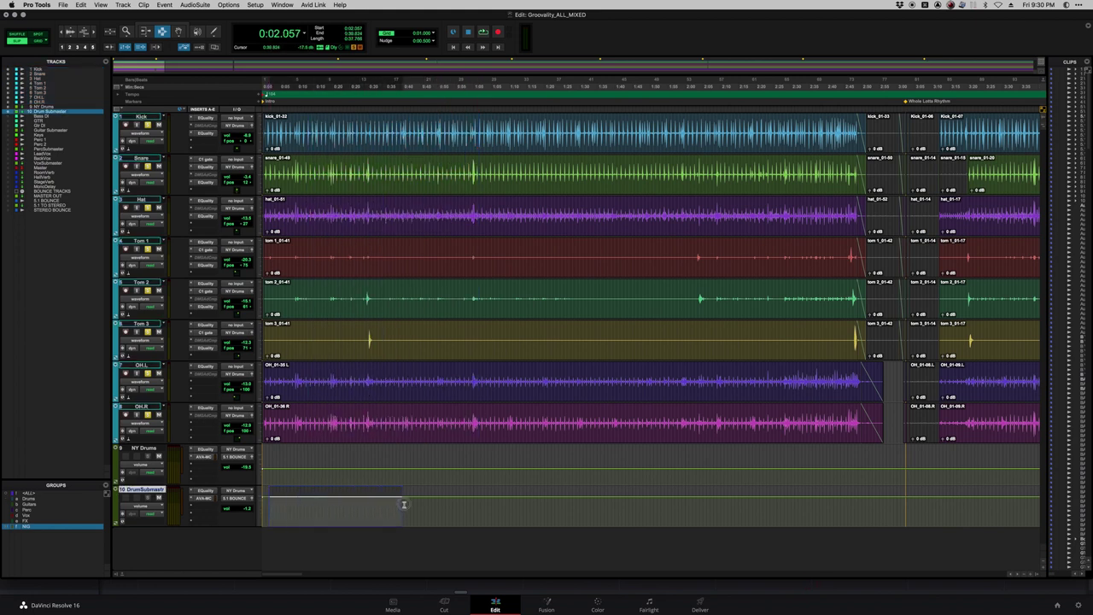
{"action": "key", "text": "ctrl+Up"}
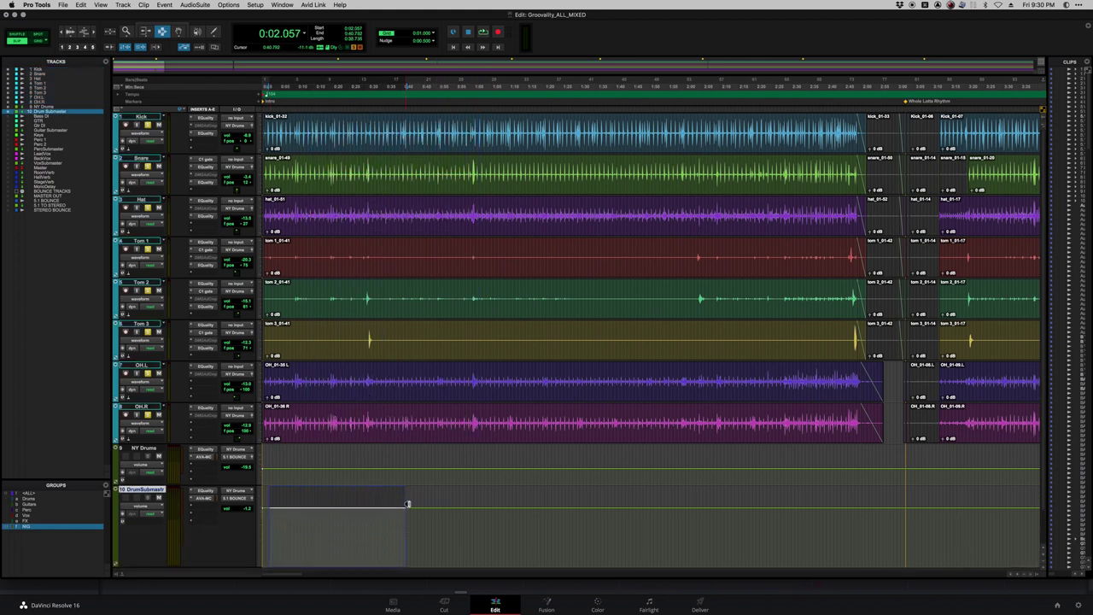
{"action": "left_click", "coordinate": [207, 492]}
{"action": "left_click", "coordinate": [211, 500]}
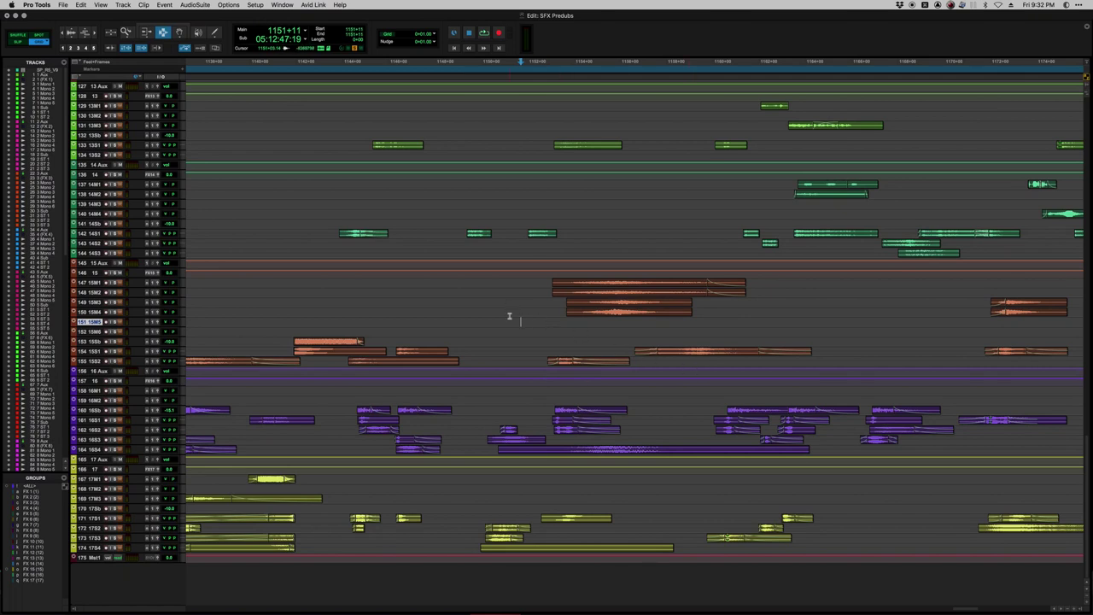
- Scroll through the SFX Predubs tracks, range-selecting clips on tracks 130–153 and above
{"action": "scroll", "coordinate": [509, 317], "scroll_direction": "up", "scroll_amount": 5}
{"action": "left_click_drag", "start_coordinate": [461, 161], "coordinate": [625, 193]}
{"action": "left_click_drag", "start_coordinate": [526, 257], "coordinate": [639, 296]}
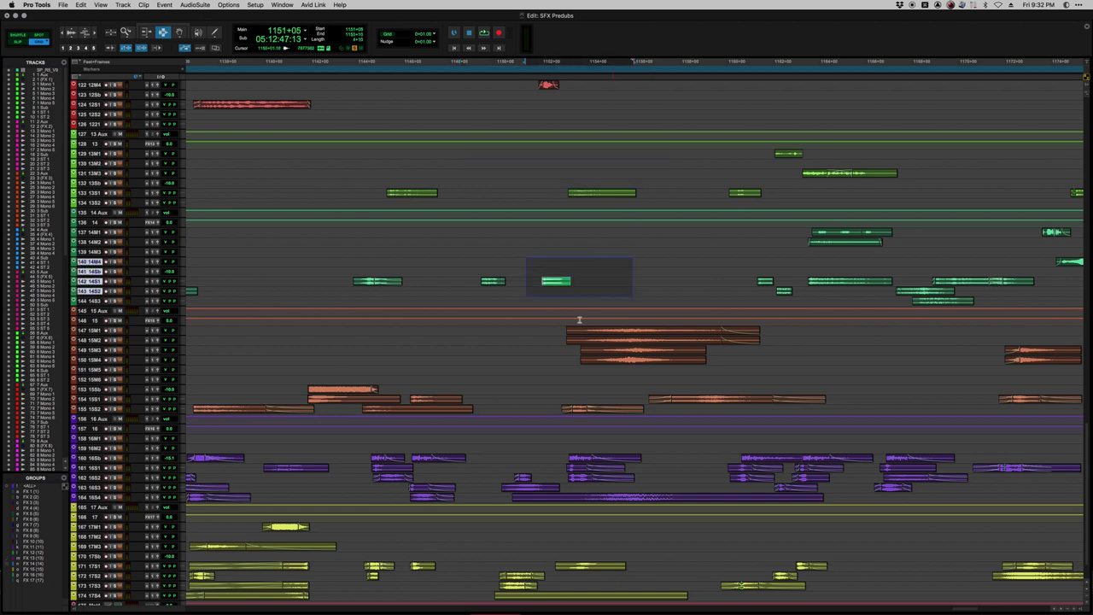
{"action": "left_click_drag", "start_coordinate": [508, 327], "coordinate": [633, 394]}
{"action": "scroll", "coordinate": [547, 418], "scroll_direction": "up", "scroll_amount": 4}
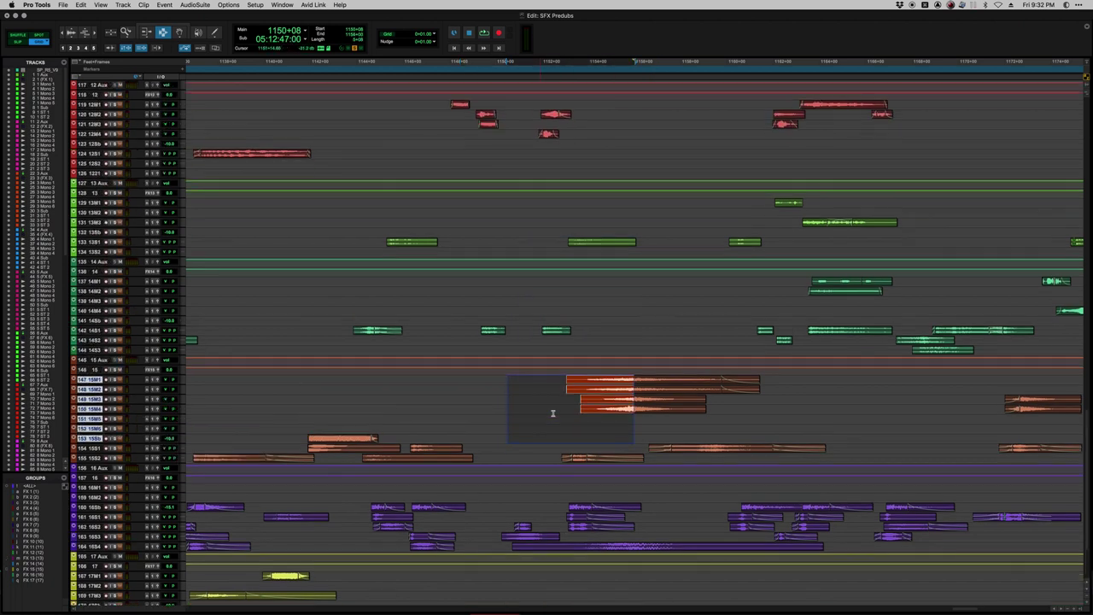
{"action": "left_click_drag", "start_coordinate": [511, 140], "coordinate": [622, 205]}
{"action": "scroll", "coordinate": [622, 205], "scroll_direction": "up", "scroll_amount": 7}
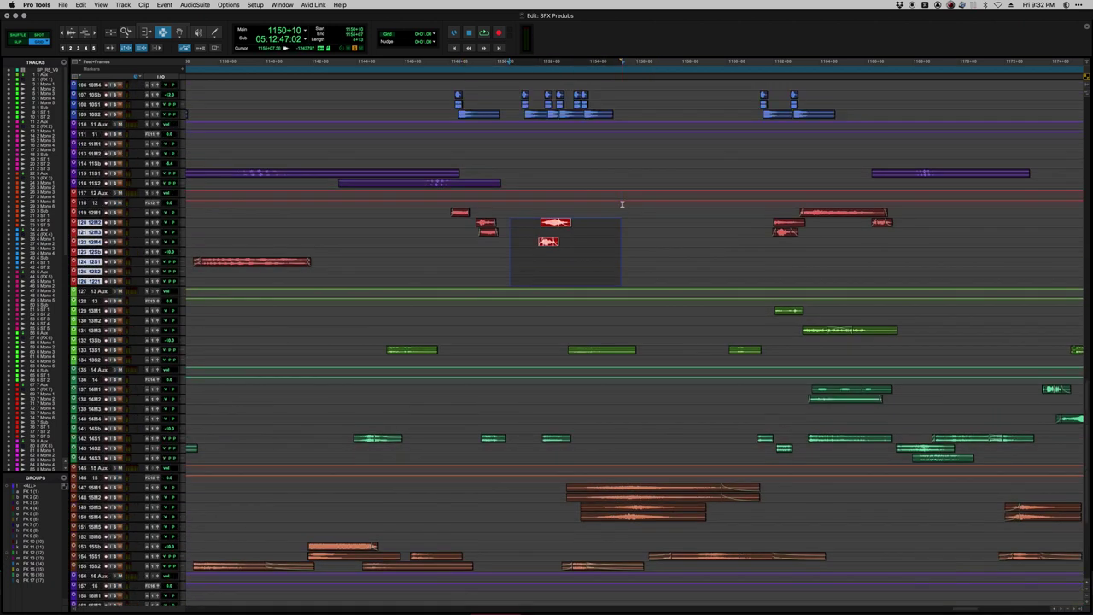
{"action": "left_click_drag", "start_coordinate": [525, 195], "coordinate": [573, 247]}
{"action": "scroll", "coordinate": [573, 247], "scroll_direction": "up", "scroll_amount": 5}
{"action": "scroll", "coordinate": [573, 244], "scroll_direction": "up", "scroll_amount": 15}
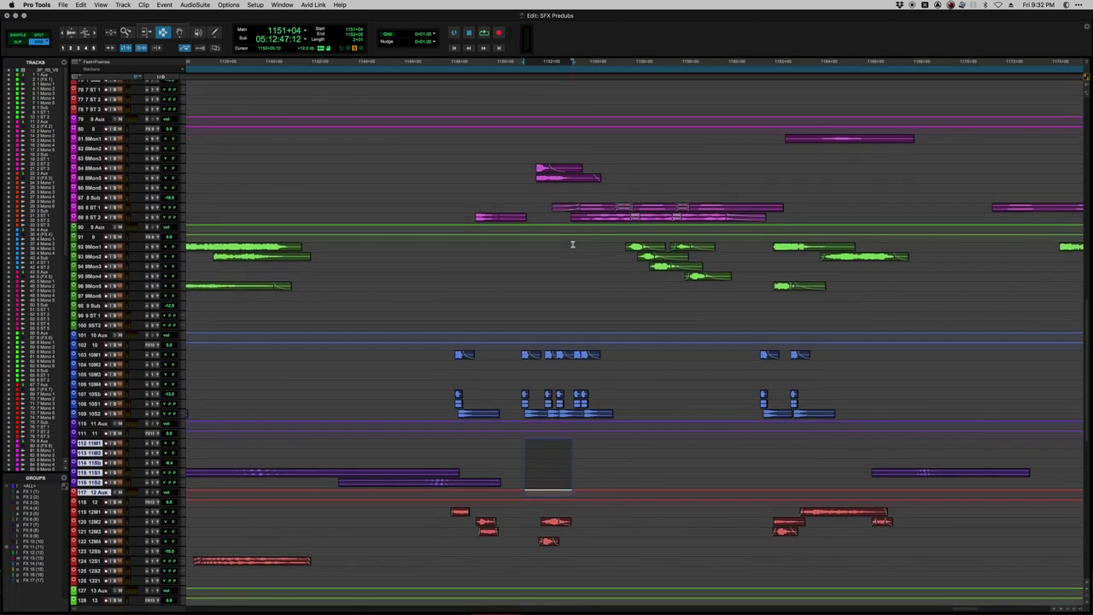
{"action": "scroll", "coordinate": [572, 244], "scroll_direction": "up", "scroll_amount": 5}
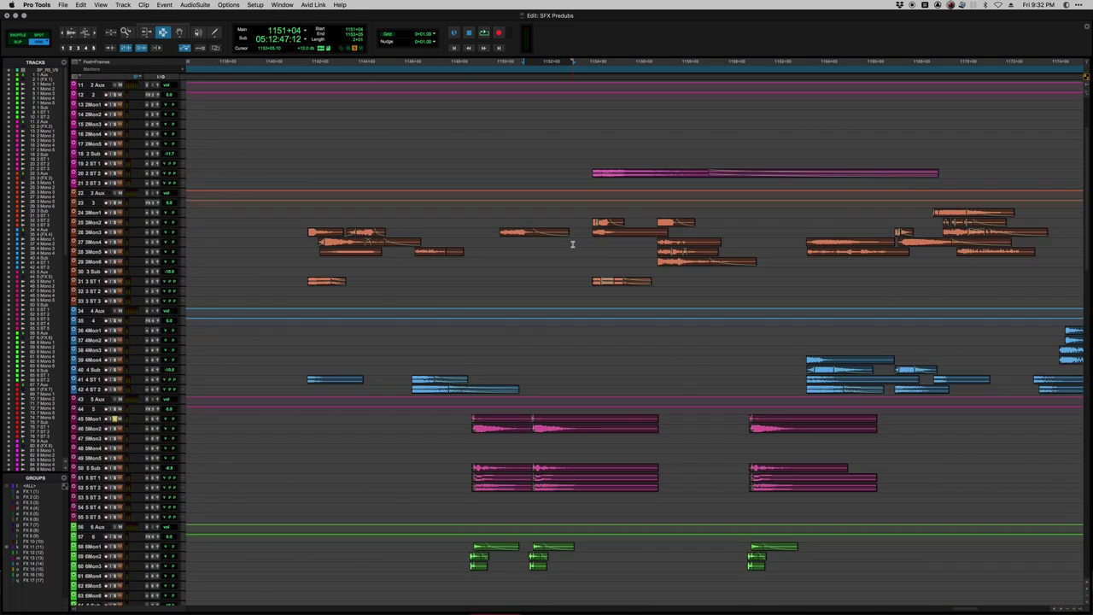
{"action": "scroll", "coordinate": [572, 244], "scroll_direction": "down", "scroll_amount": 15}
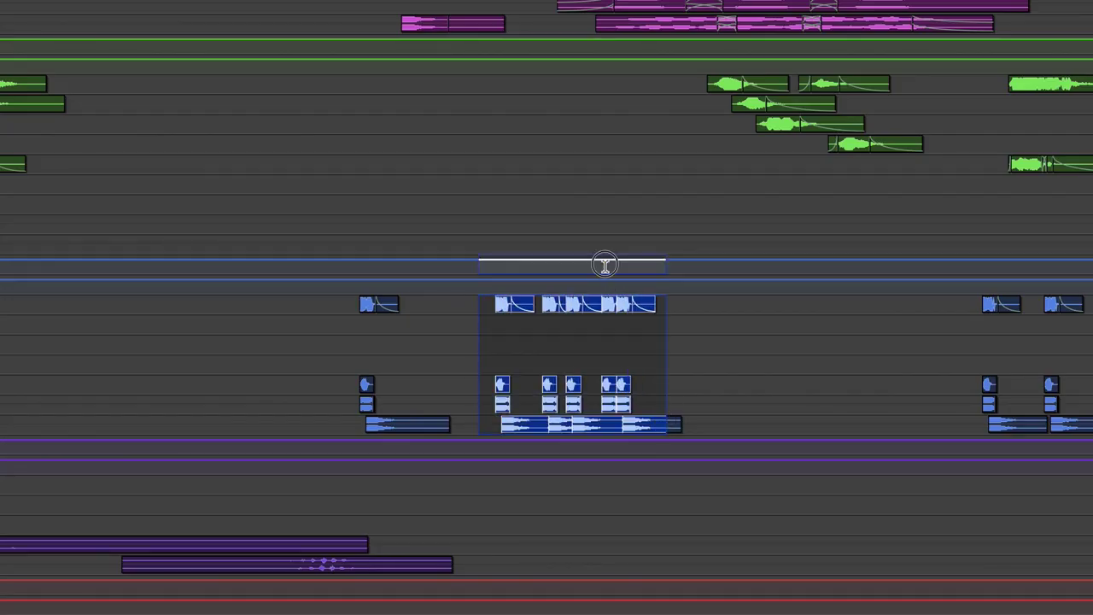
- Span the blue clips with a time range, enlarge 9 Aux and 10 Aux, then shrink all tracks
{"action": "left_click_drag", "start_coordinate": [605, 265], "coordinate": [746, 264]}
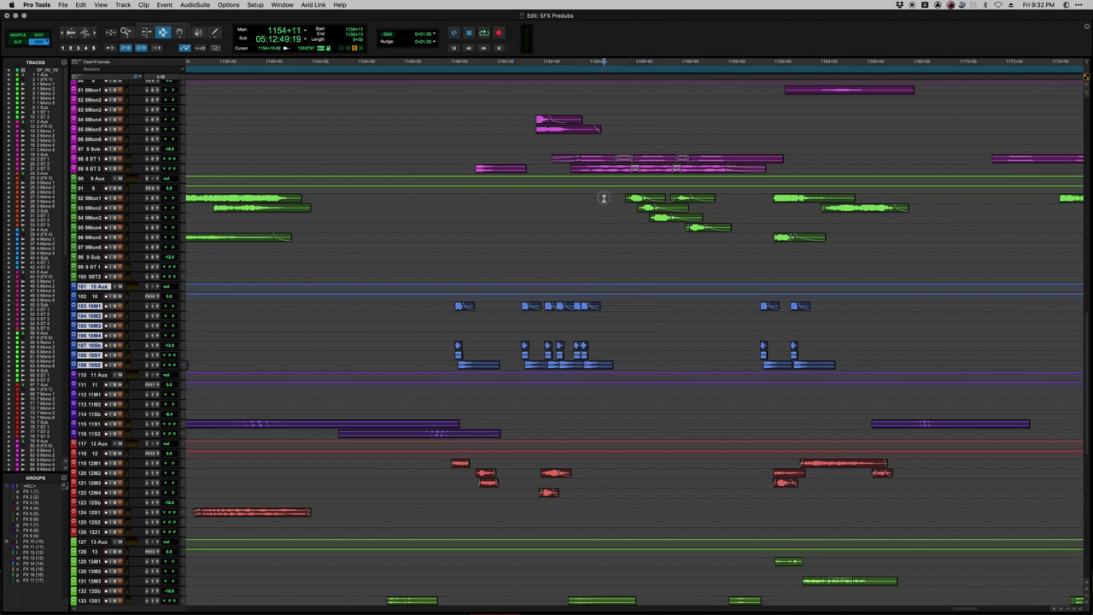
{"action": "left_click_drag", "start_coordinate": [604, 199], "coordinate": [727, 261]}
{"action": "scroll", "coordinate": [727, 261], "scroll_direction": "up", "scroll_amount": 3}
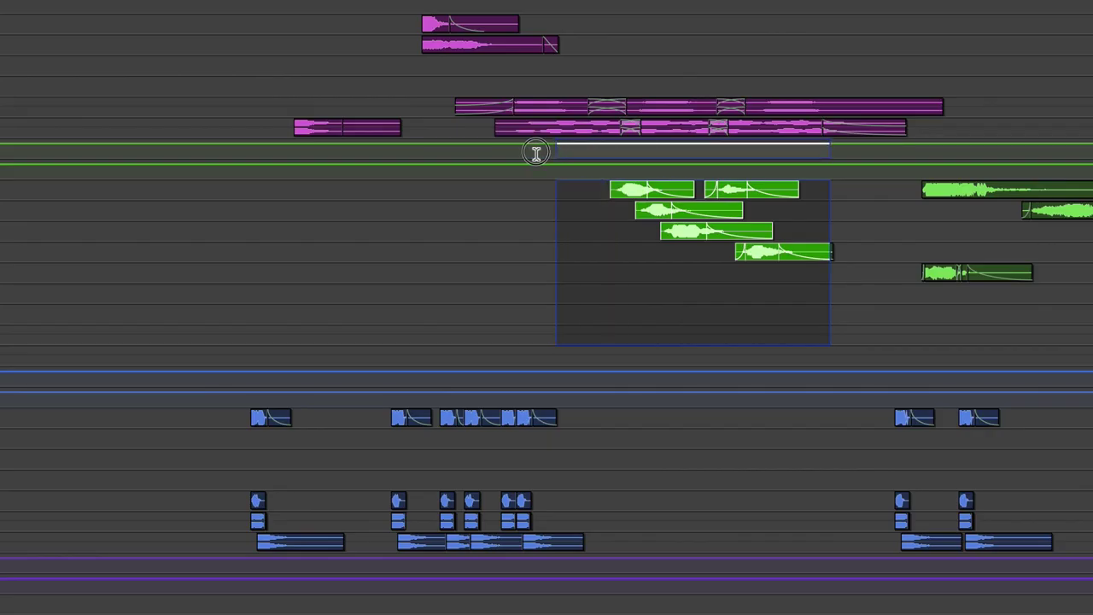
{"action": "left_click_drag", "start_coordinate": [537, 153], "coordinate": [459, 154]}
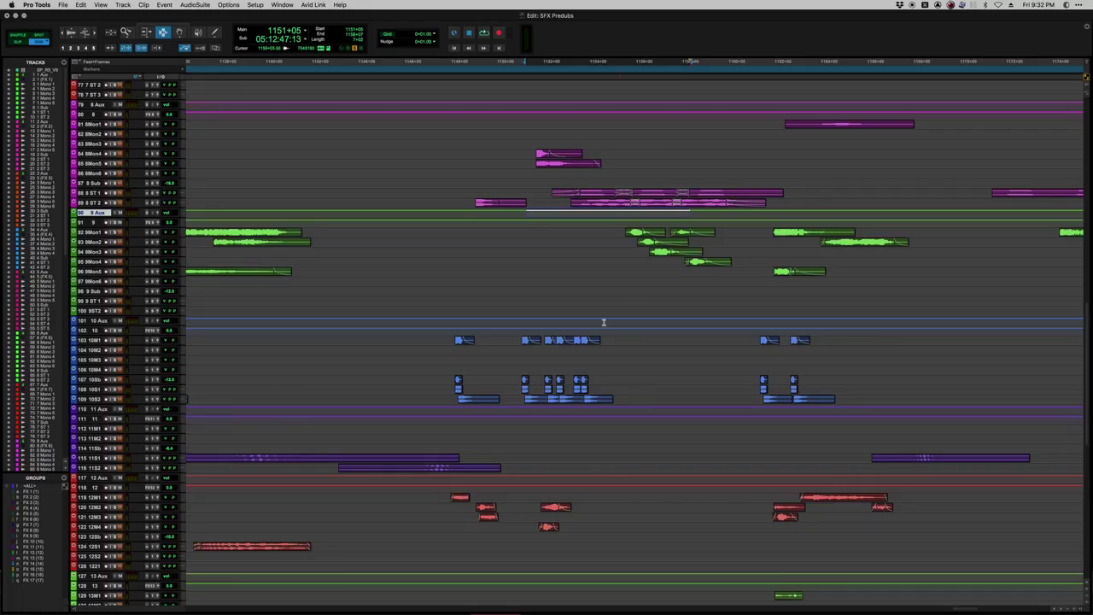
{"action": "key", "text": "ctrl+Up"}
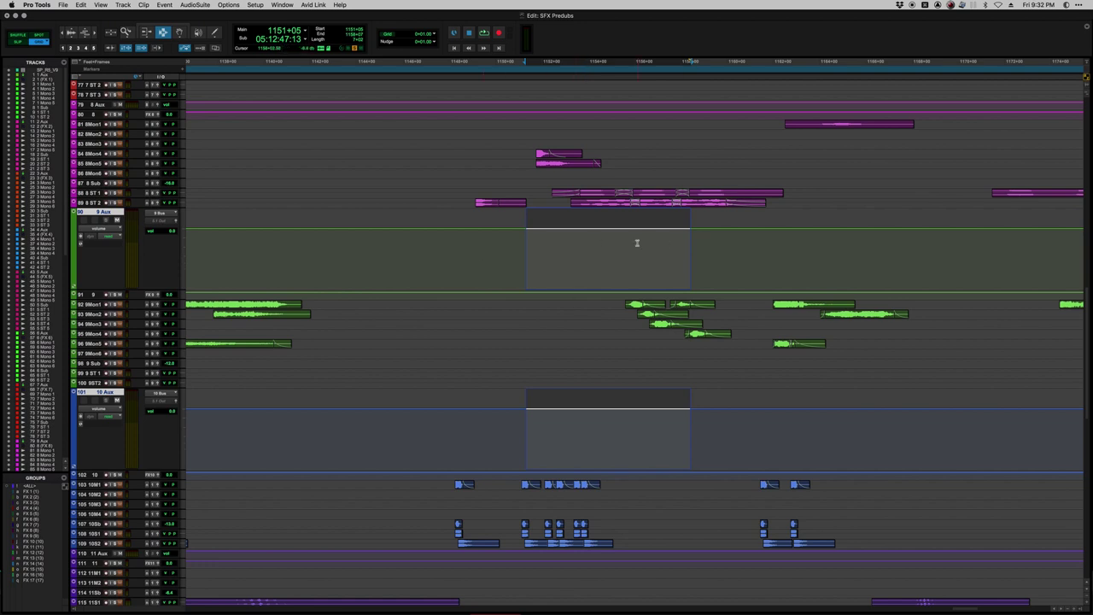
{"action": "key", "text": "ctrl+alt+Down"}
- Switch the session to the Mix window with Cmd+=
{"action": "scroll", "coordinate": [637, 243], "scroll_direction": "down", "scroll_amount": 10}
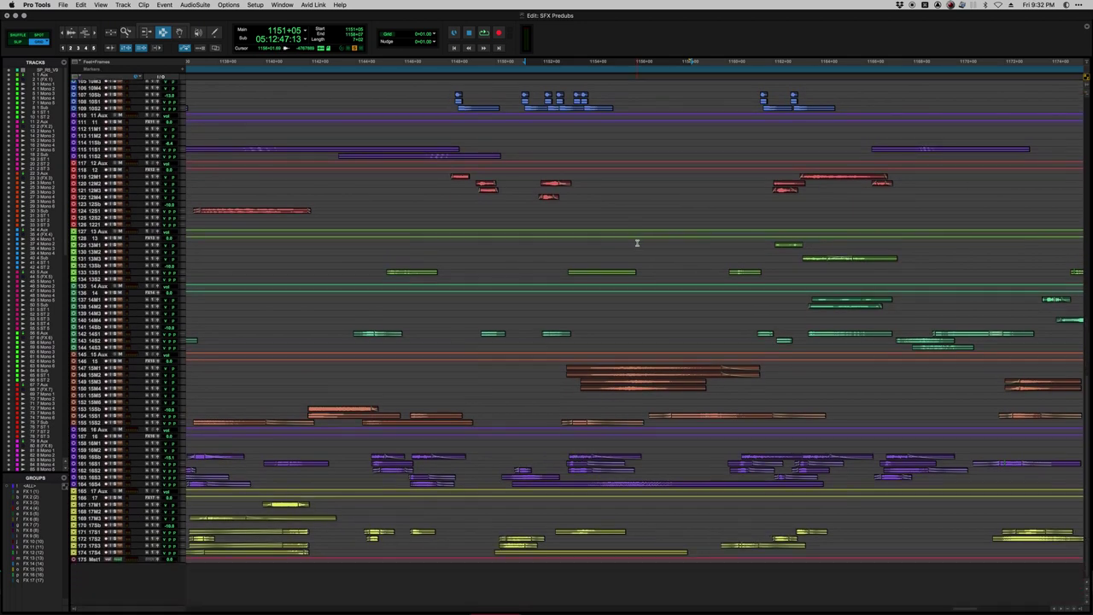
{"action": "scroll", "coordinate": [638, 244], "scroll_direction": "up", "scroll_amount": 10}
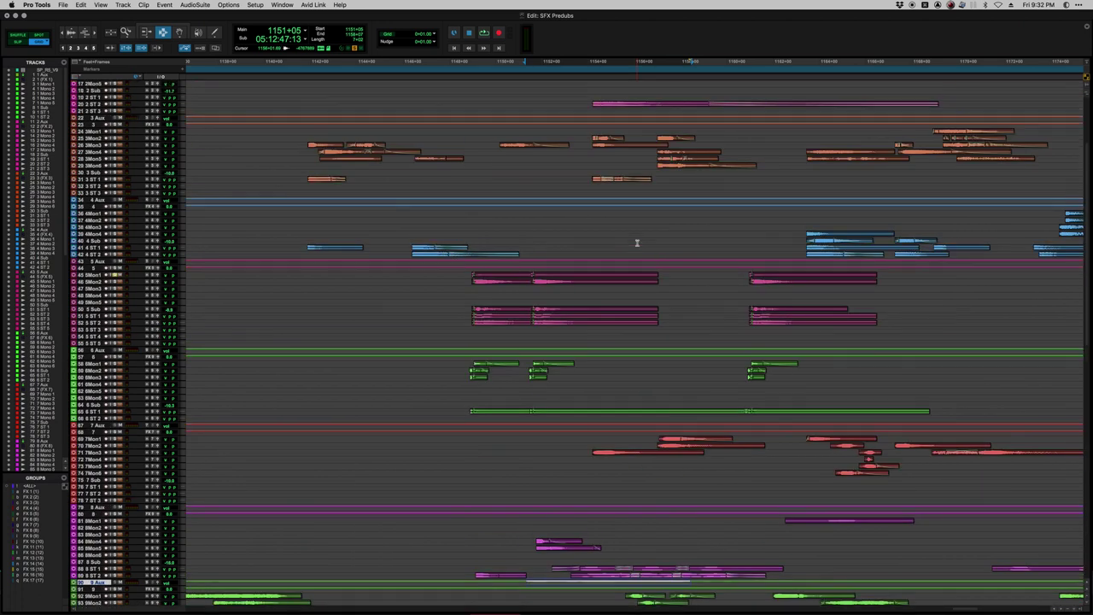
{"action": "key", "text": "ctrl+equal"}
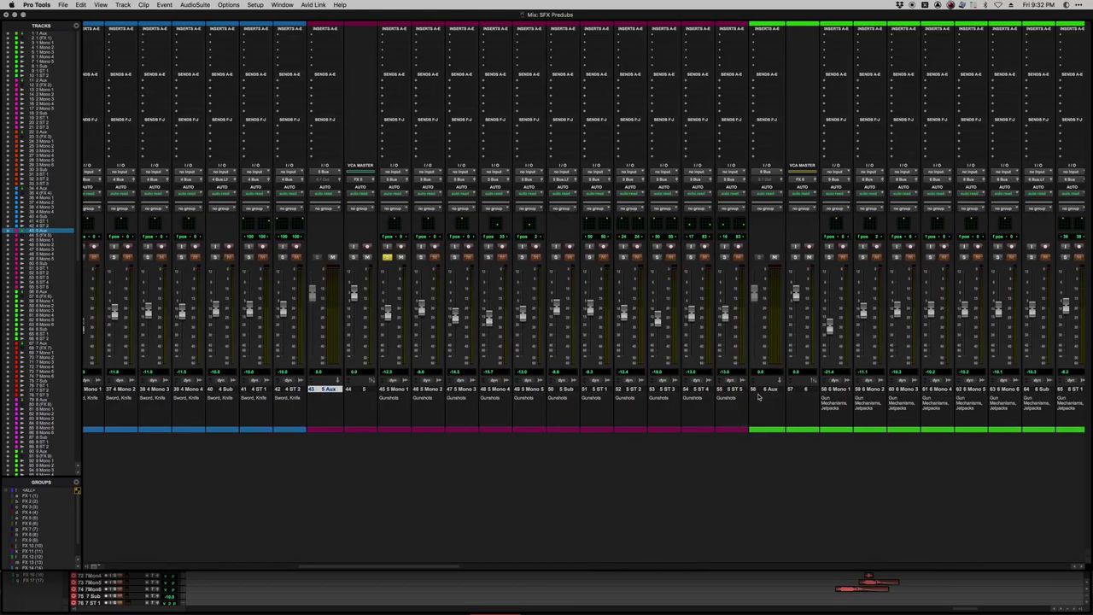
{"action": "scroll", "coordinate": [743, 427], "scroll_direction": "right", "scroll_amount": 10}
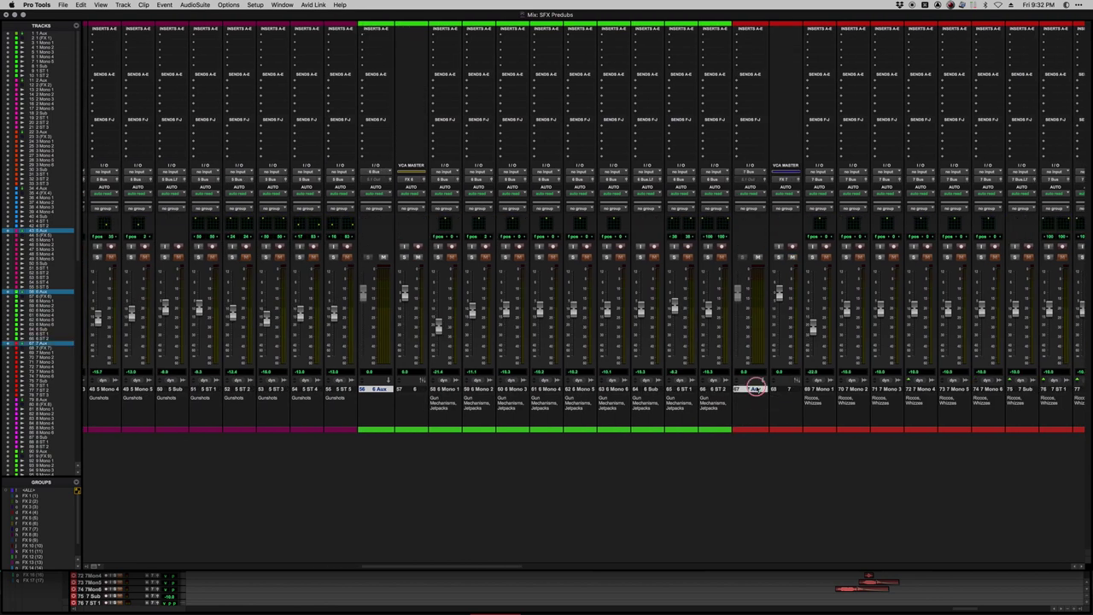
{"action": "scroll", "coordinate": [755, 388], "scroll_direction": "right", "scroll_amount": 10}
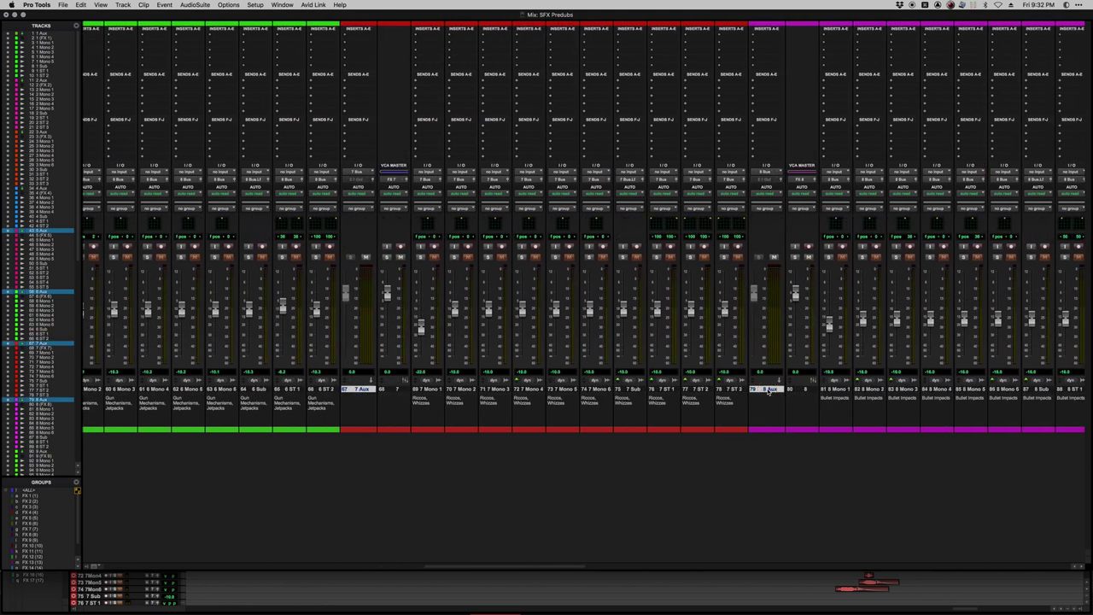
{"action": "scroll", "coordinate": [770, 391], "scroll_direction": "right", "scroll_amount": 20}
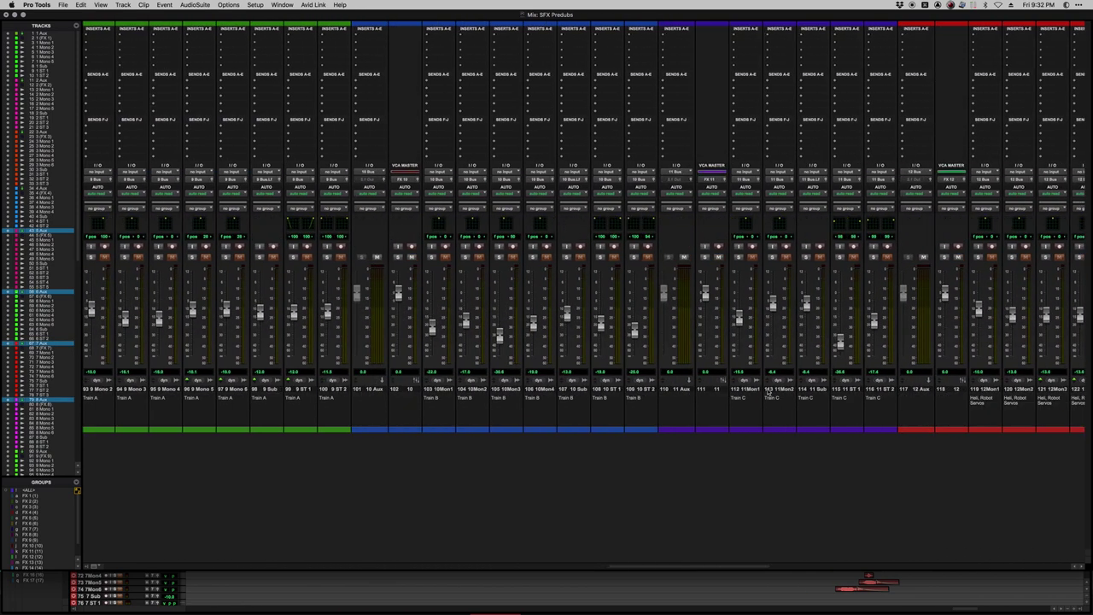
{"action": "scroll", "coordinate": [768, 392], "scroll_direction": "right", "scroll_amount": 20}
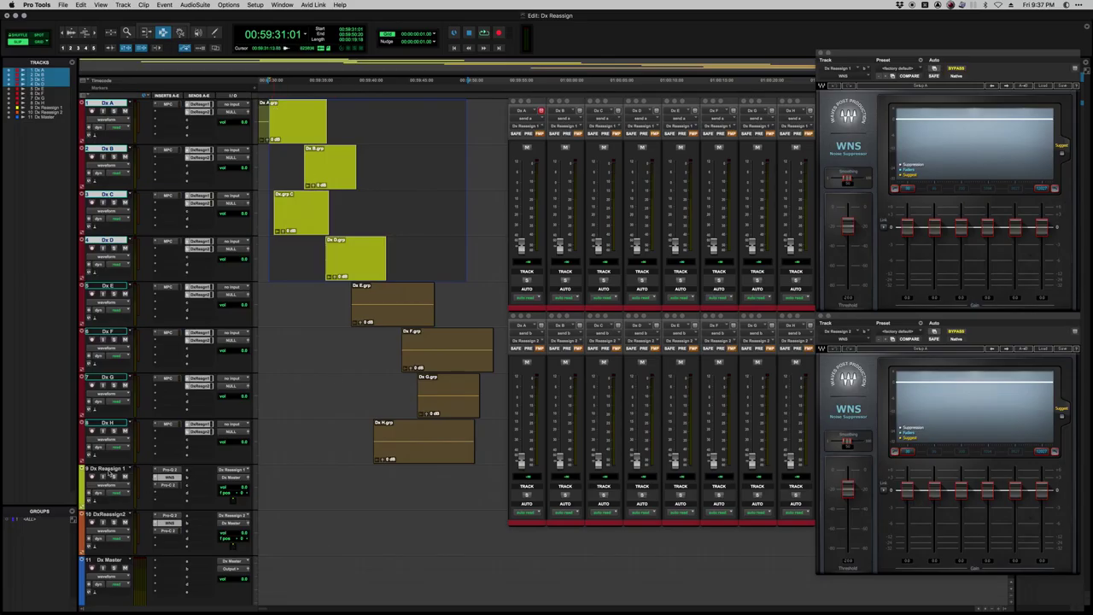
{"action": "left_click", "coordinate": [310, 487]}
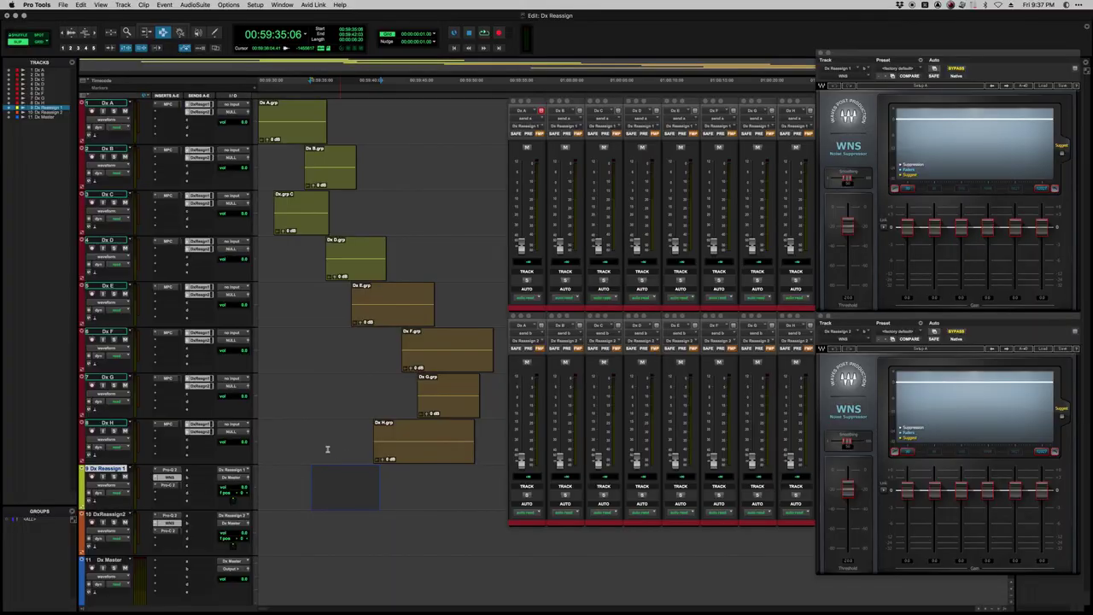
{"action": "left_click_drag", "start_coordinate": [318, 418], "coordinate": [443, 309]}
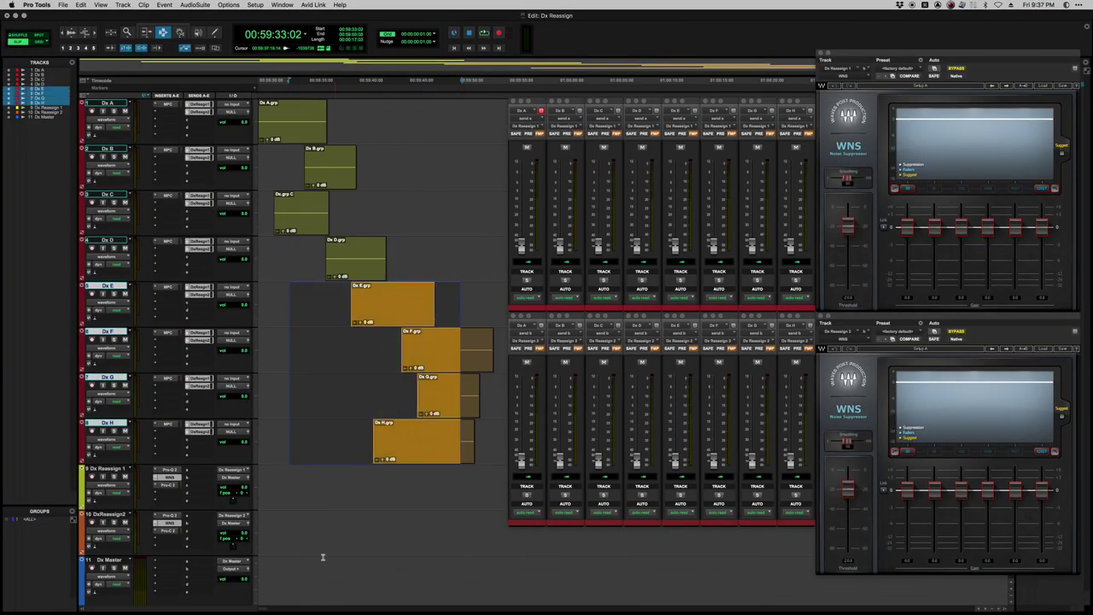
{"action": "left_click_drag", "start_coordinate": [289, 540], "coordinate": [408, 530]}
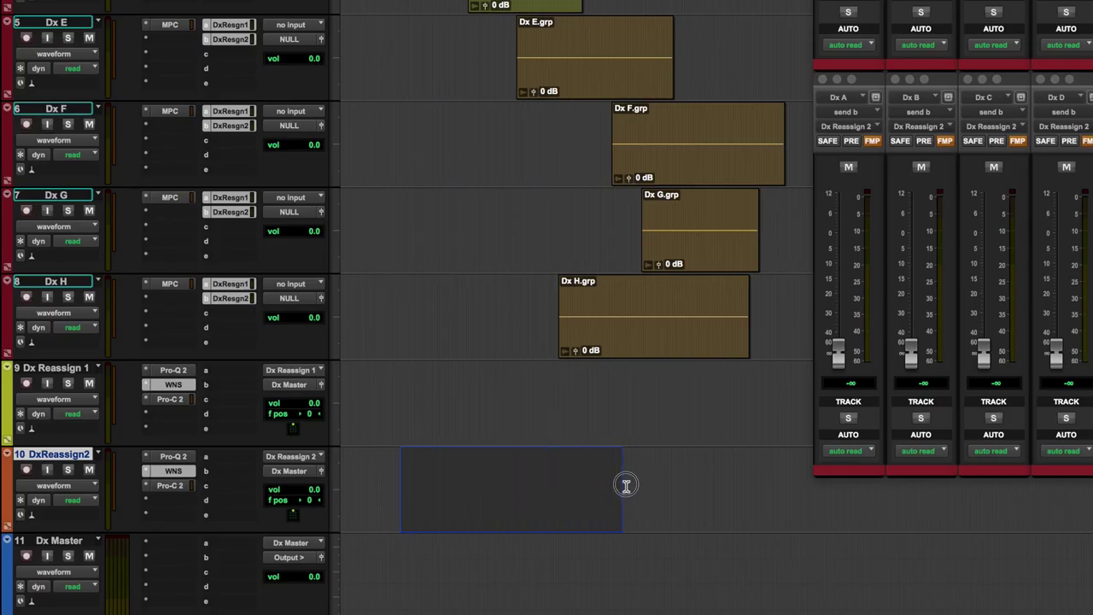
{"action": "left_click_drag", "start_coordinate": [626, 485], "coordinate": [576, 488]}
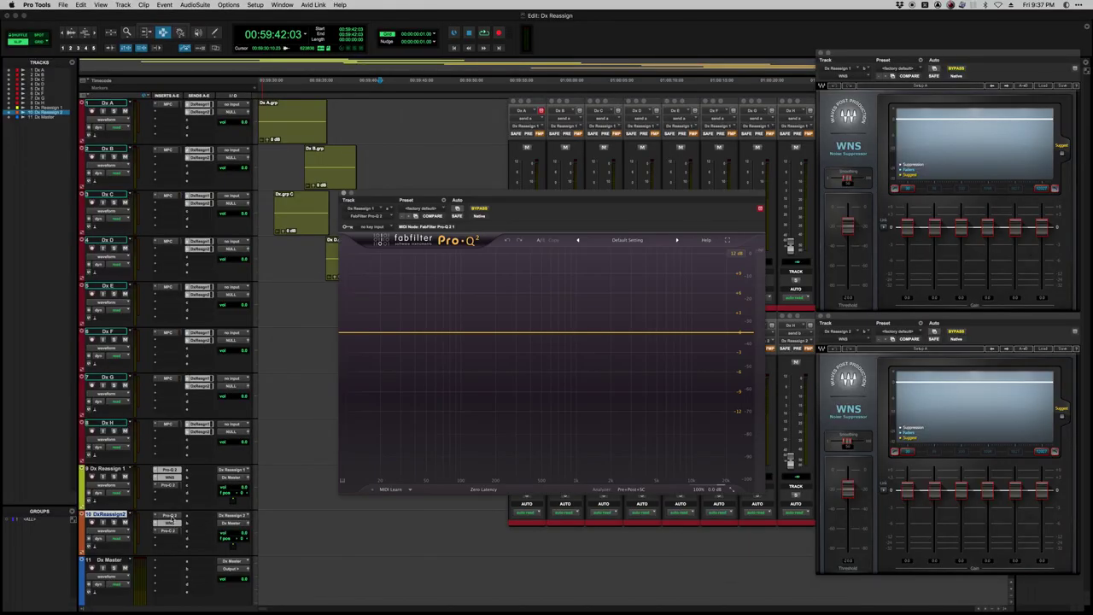
- Show Dx Reassign 2's Pro-Q 2 and add a low-frequency bell cut to Dx Reassign 1's EQ
{"action": "left_click", "coordinate": [170, 517]}
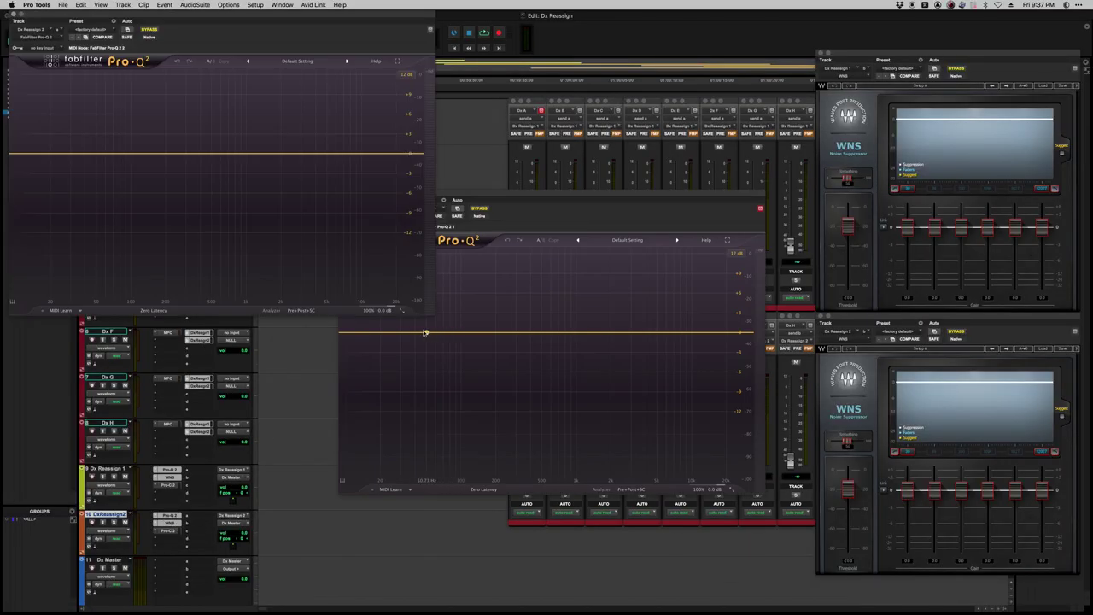
{"action": "left_click", "coordinate": [418, 332]}
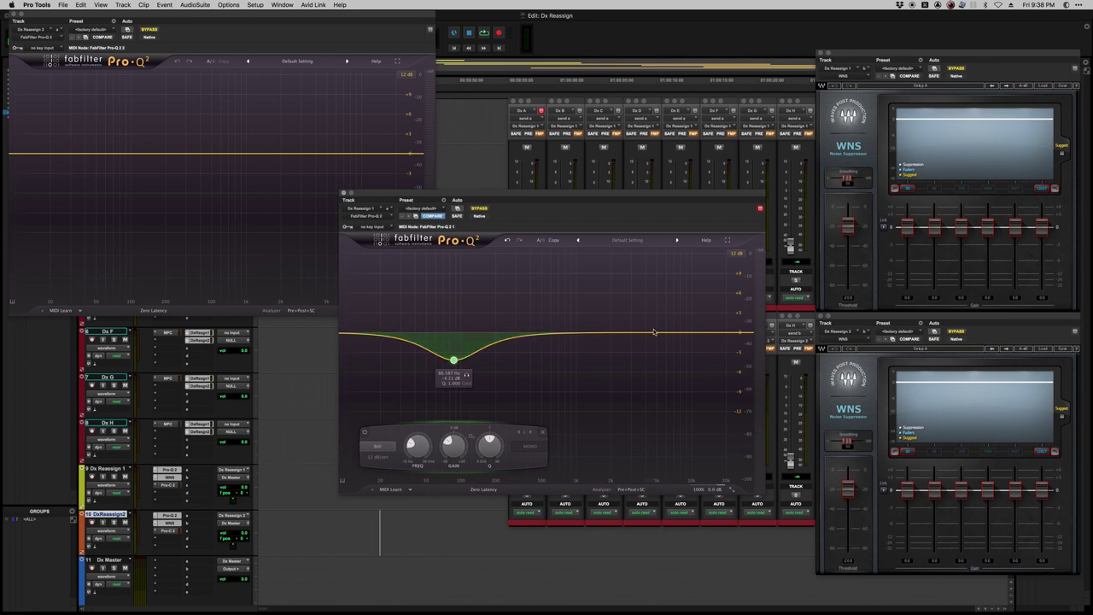